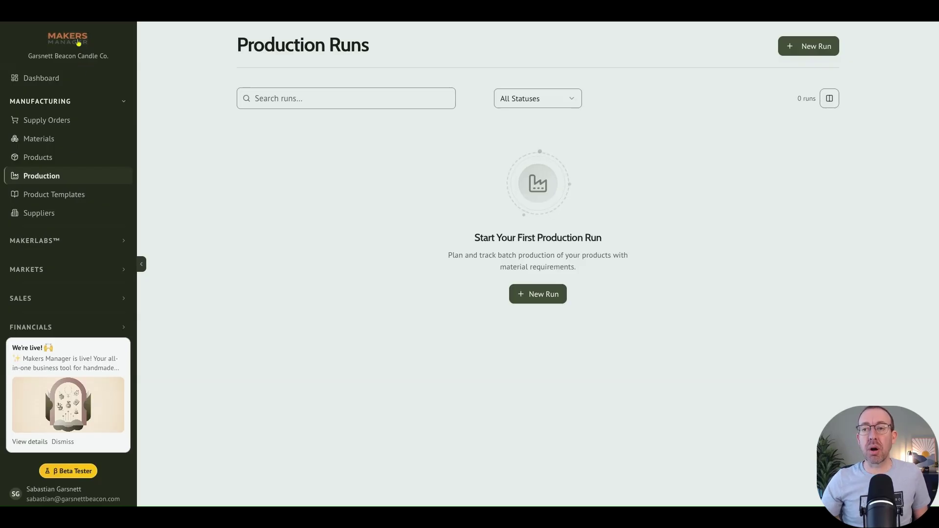
# - Visit the dashboard, then return to the production runs and begin a new run
pyautogui.click(51, 78)
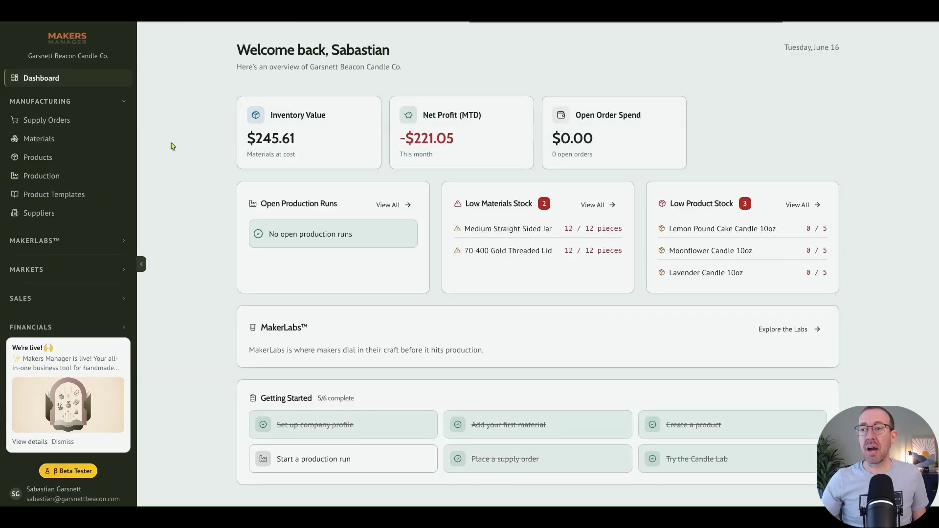
pyautogui.click(60, 177)
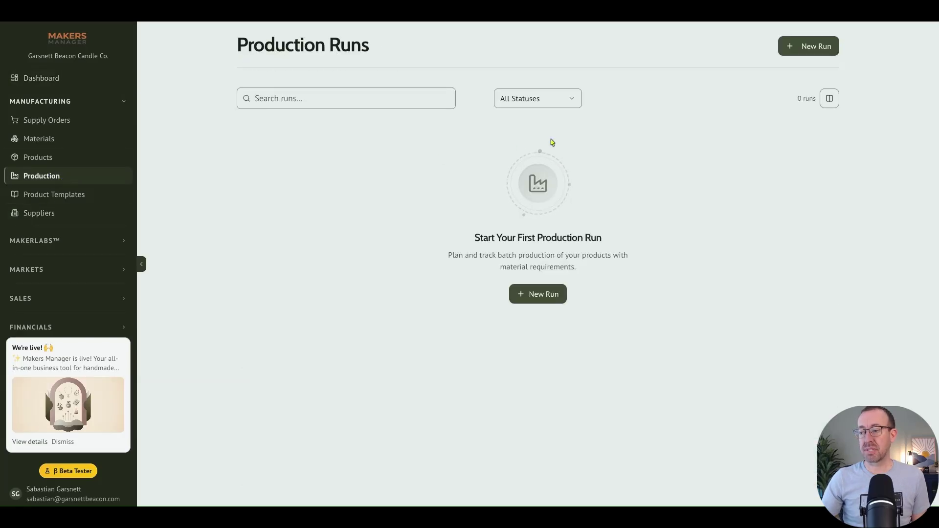
pyautogui.click(554, 302)
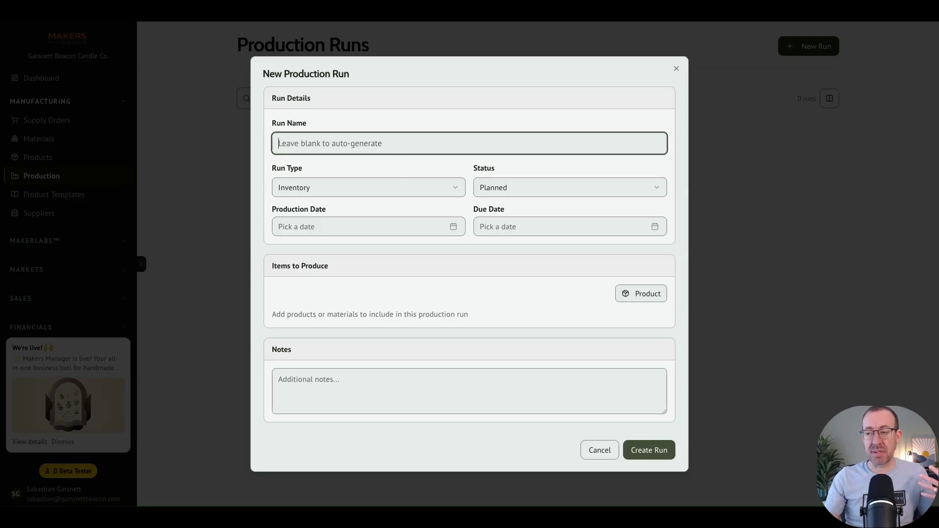
# - Examine the run type and status options offered for the new production run
pyautogui.click(341, 190)
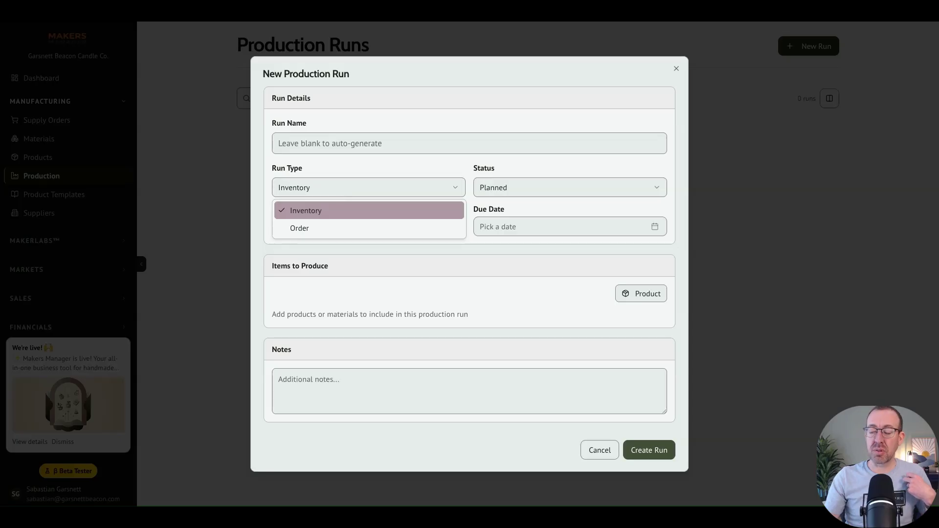
pyautogui.click(371, 150)
pyautogui.click(381, 165)
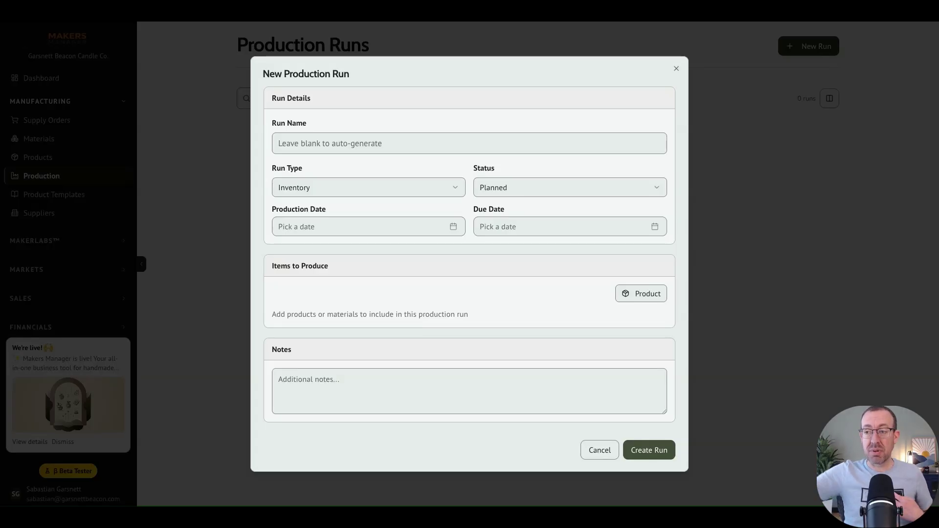
pyautogui.click(337, 188)
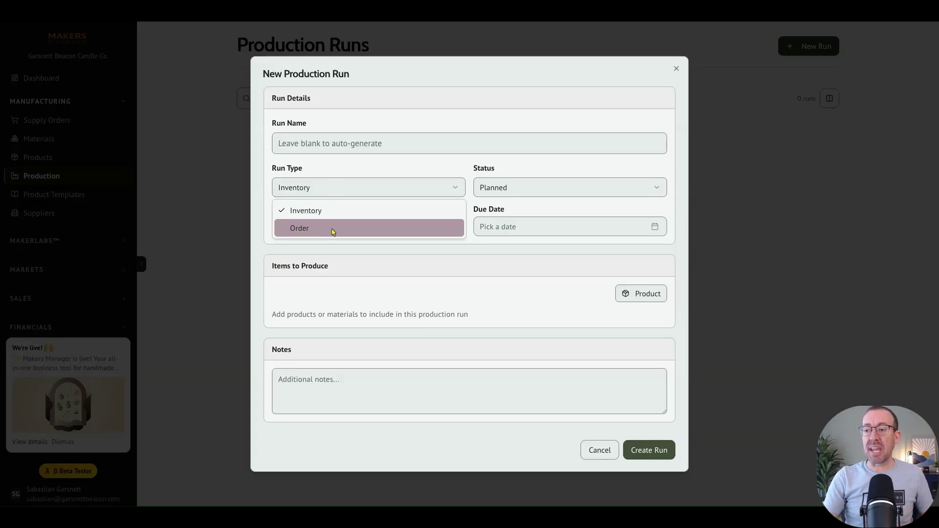
pyautogui.click(347, 189)
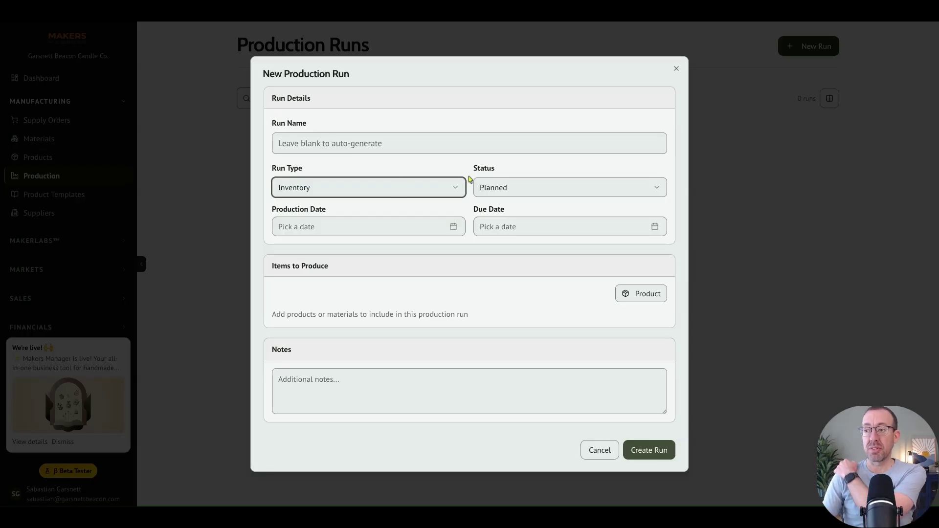
pyautogui.click(554, 190)
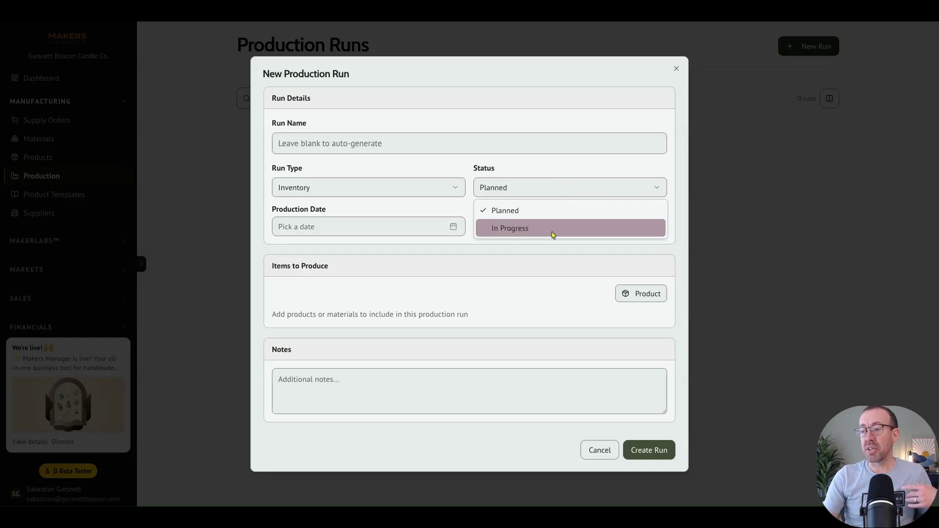
pyautogui.click(528, 172)
# - Set the run's production date to June 17th, 2026 and its due date to June 19th, 2026
pyautogui.click(333, 232)
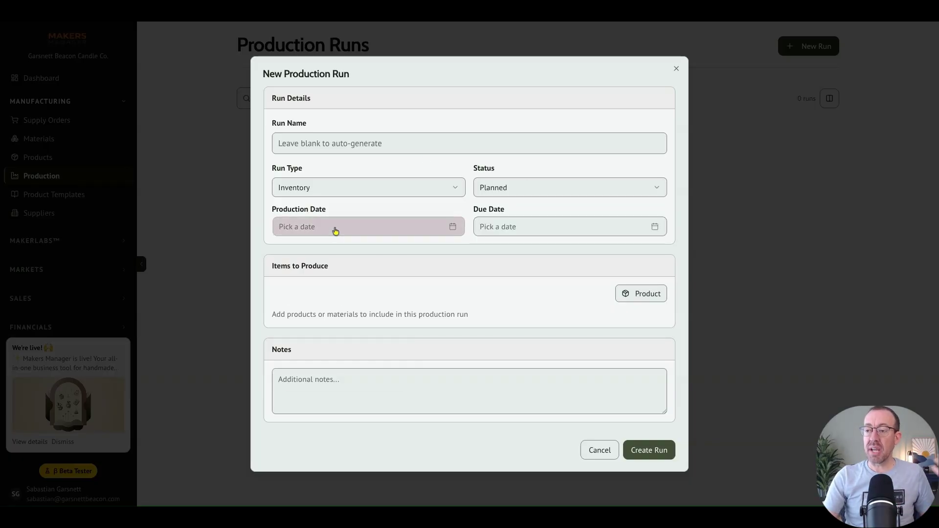
pyautogui.click(341, 332)
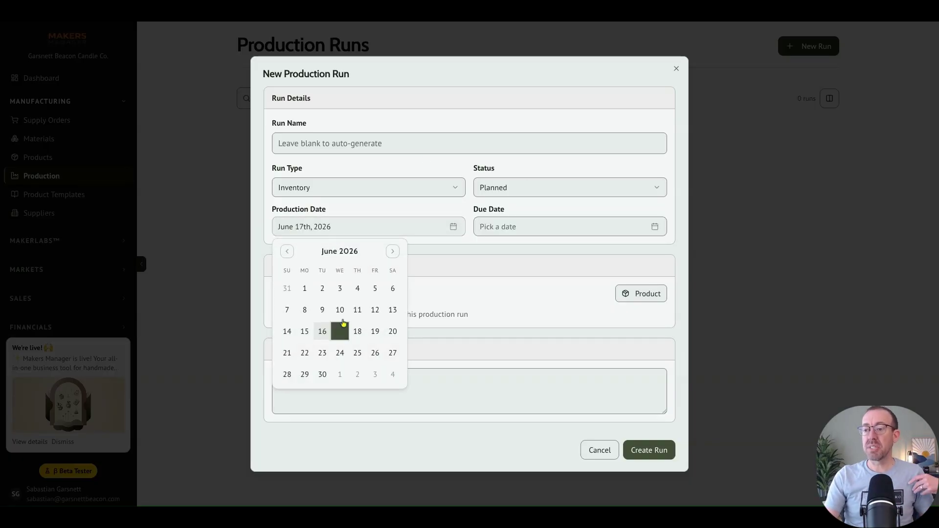
pyautogui.click(505, 235)
pyautogui.click(505, 235)
pyautogui.click(505, 235)
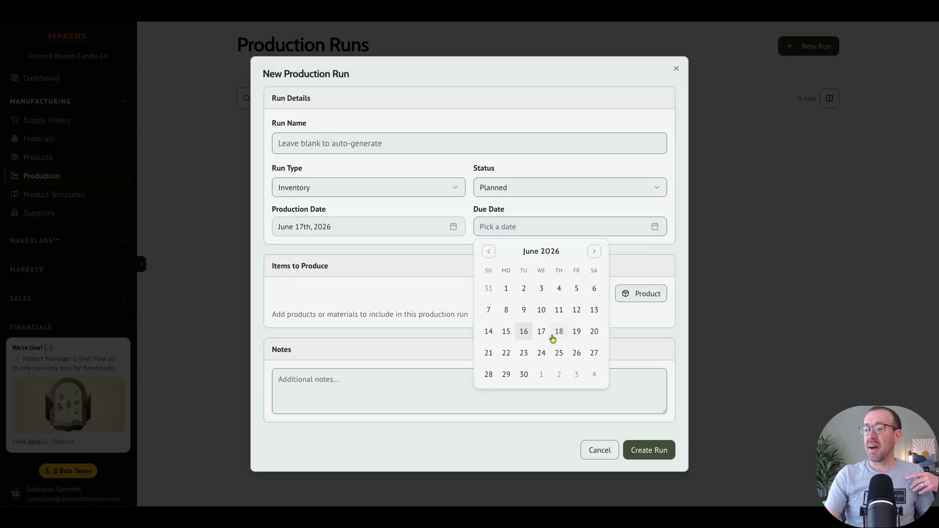
pyautogui.click(577, 331)
pyautogui.click(454, 227)
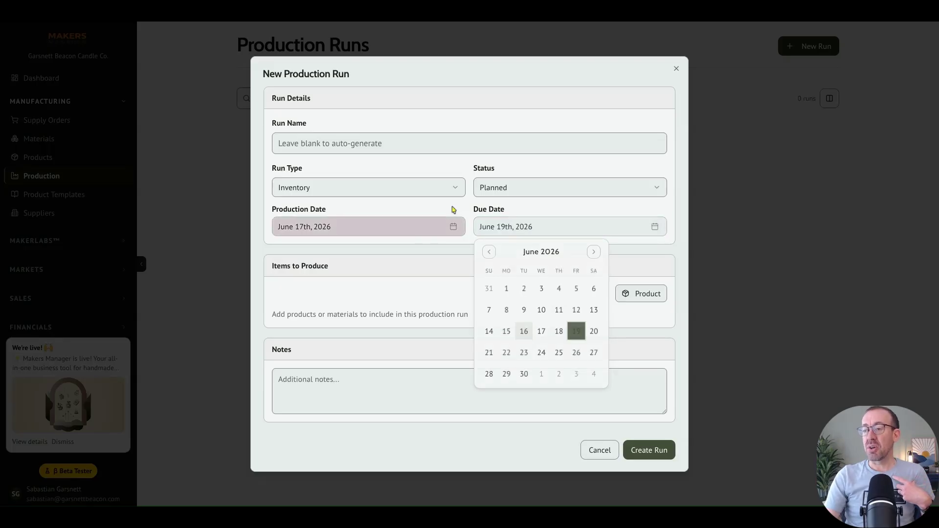
pyautogui.click(464, 123)
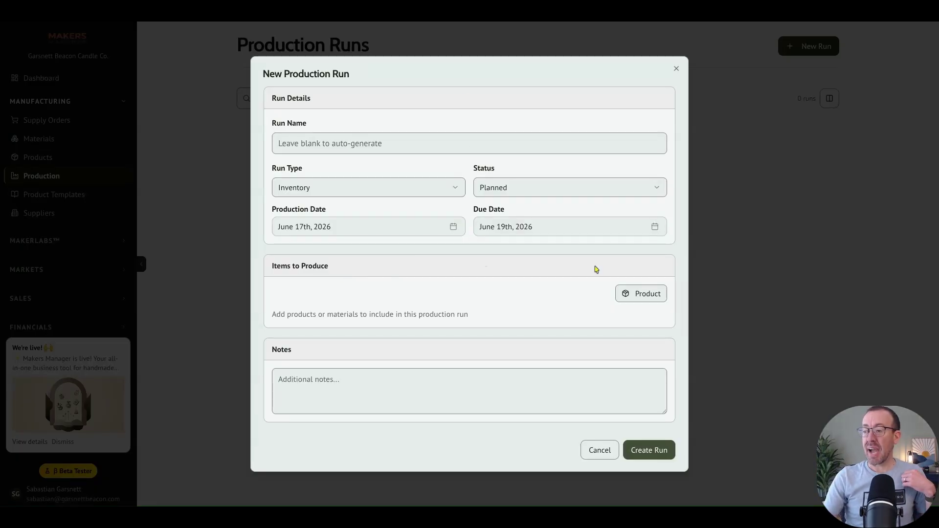
# - Add Lemon Pound Cake Candle 10oz to the items to produce with a quantity of 6 units
pyautogui.click(649, 293)
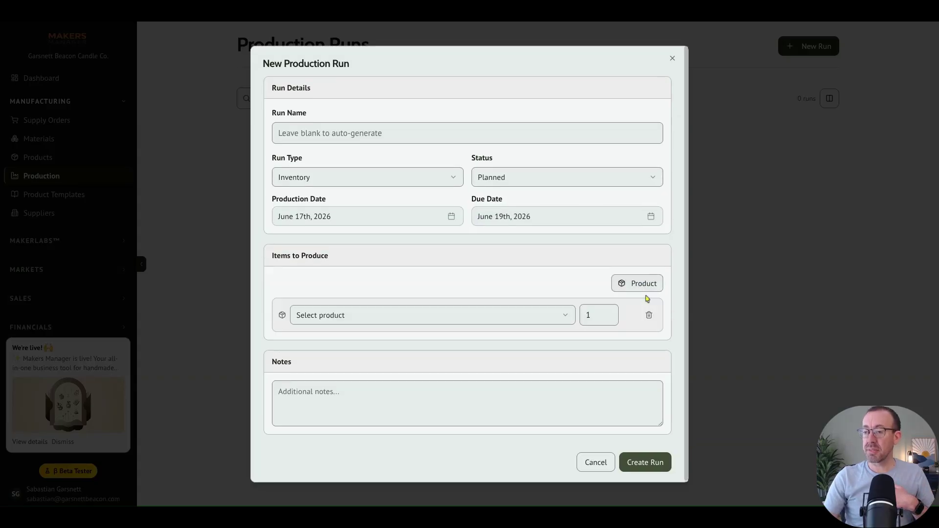
pyautogui.click(400, 319)
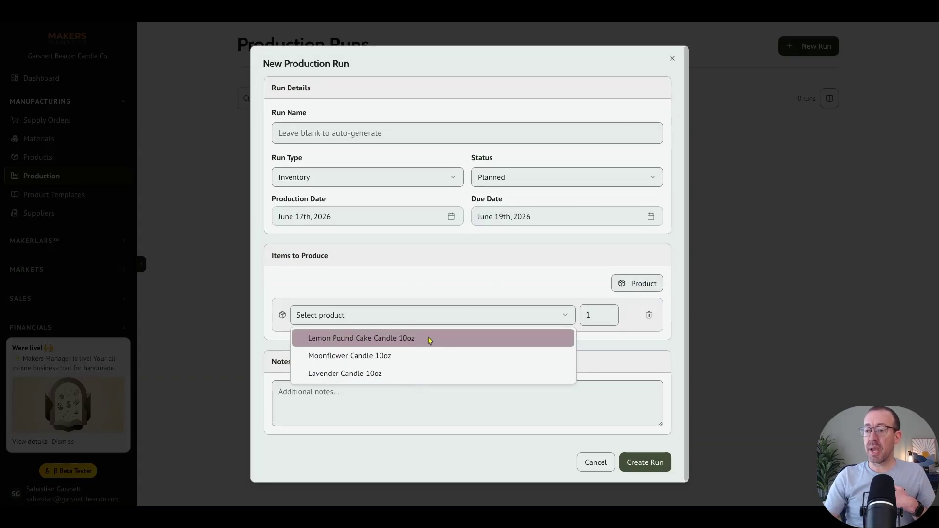
pyautogui.click(425, 338)
pyautogui.click(602, 316)
pyautogui.click(609, 313)
pyautogui.click(609, 313)
pyautogui.click(609, 313)
pyautogui.click(609, 313)
pyautogui.click(609, 313)
pyautogui.click(570, 291)
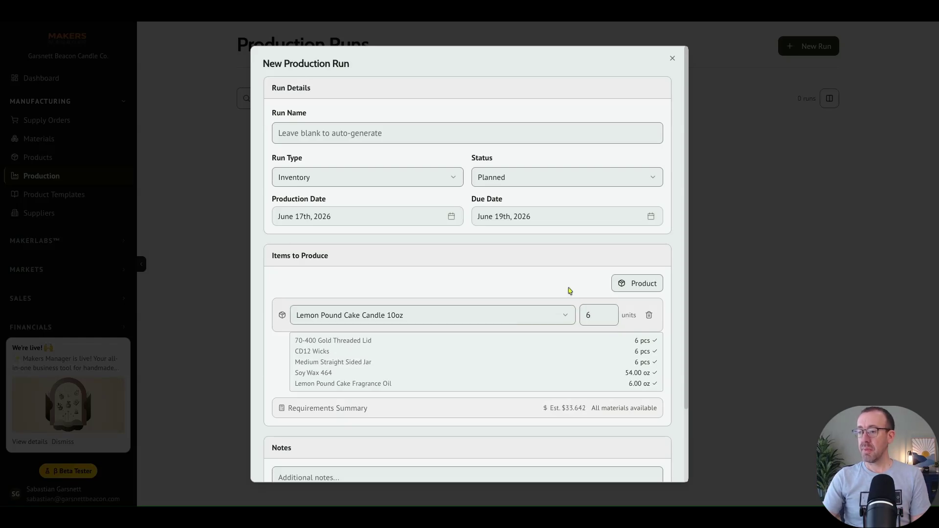
# - Add Moonflower Candle 10oz to the items to produce with a quantity of 10 units
pyautogui.scroll(-2, 570, 291)
pyautogui.click(638, 208)
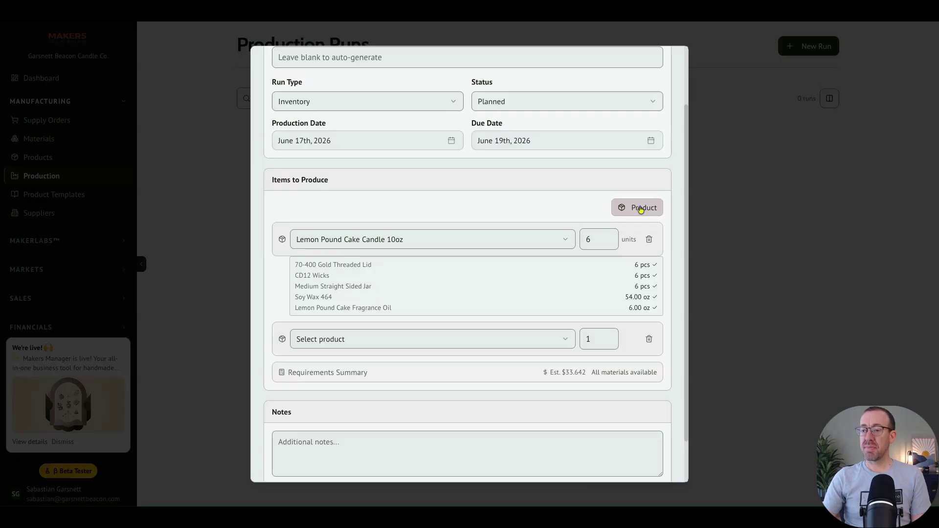
pyautogui.click(418, 339)
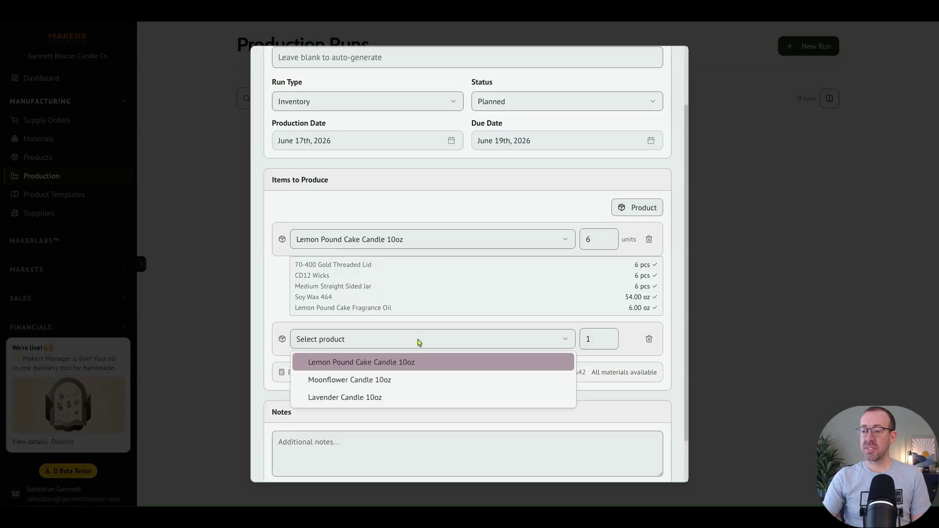
pyautogui.click(424, 388)
pyautogui.click(602, 348)
pyautogui.write('0')
pyautogui.click(567, 319)
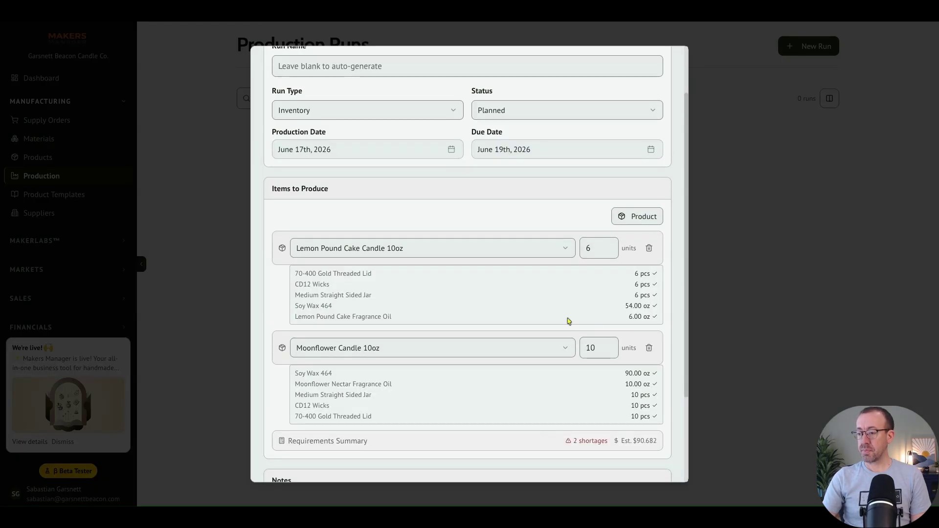
# - Add Lavender Candle 10oz to the items to produce with a quantity of 6 units
pyautogui.scroll(-2, 569, 320)
pyautogui.scroll(-1, 569, 320)
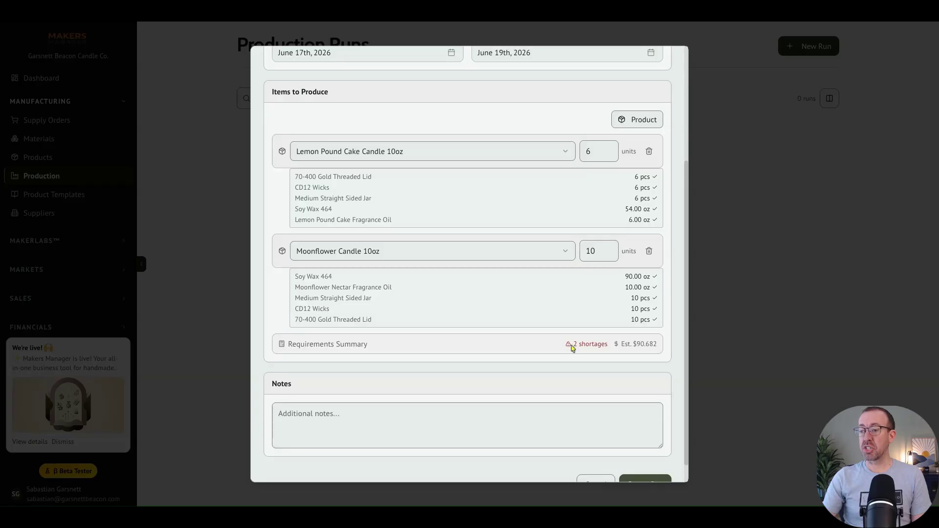
pyautogui.scroll(-1, 606, 379)
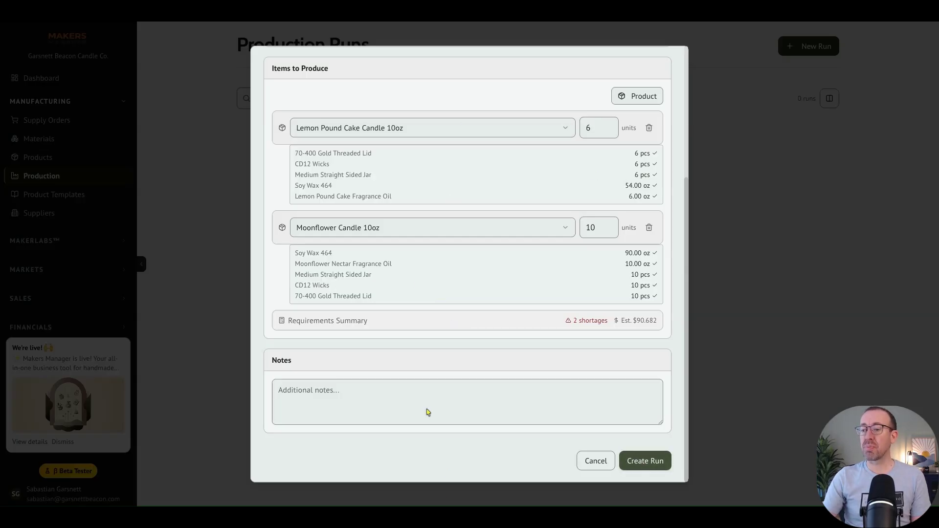
pyautogui.click(638, 98)
pyautogui.click(379, 333)
pyautogui.click(390, 384)
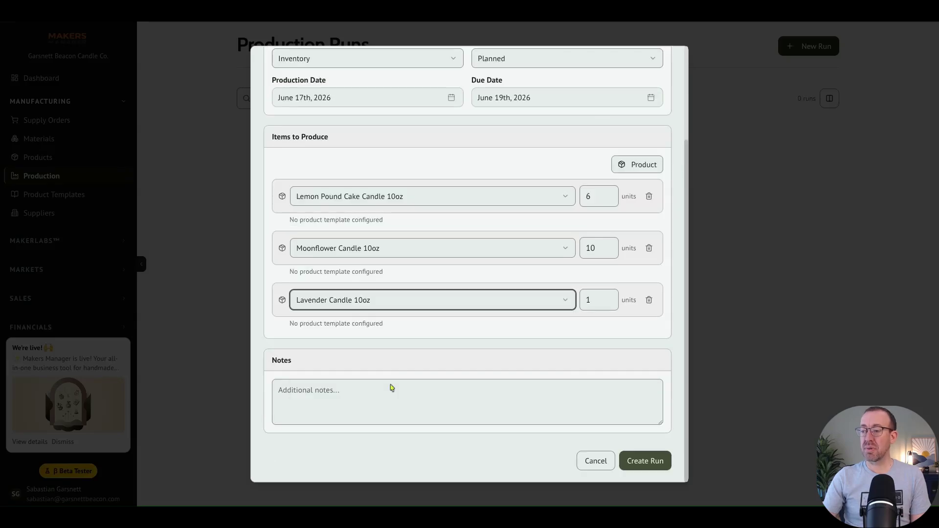
pyautogui.click(602, 381)
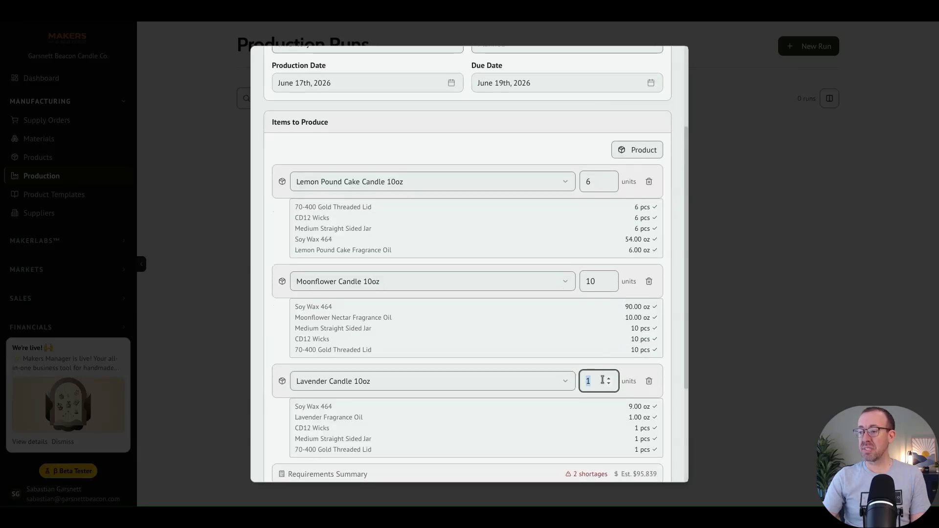
pyautogui.press('BackSpace')
pyautogui.write('6')
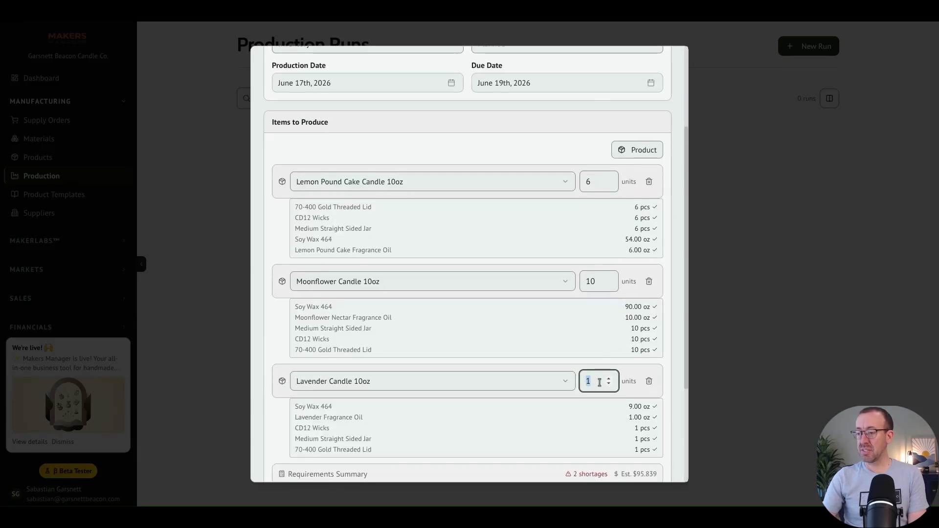
pyautogui.click(579, 363)
pyautogui.scroll(-3, 579, 363)
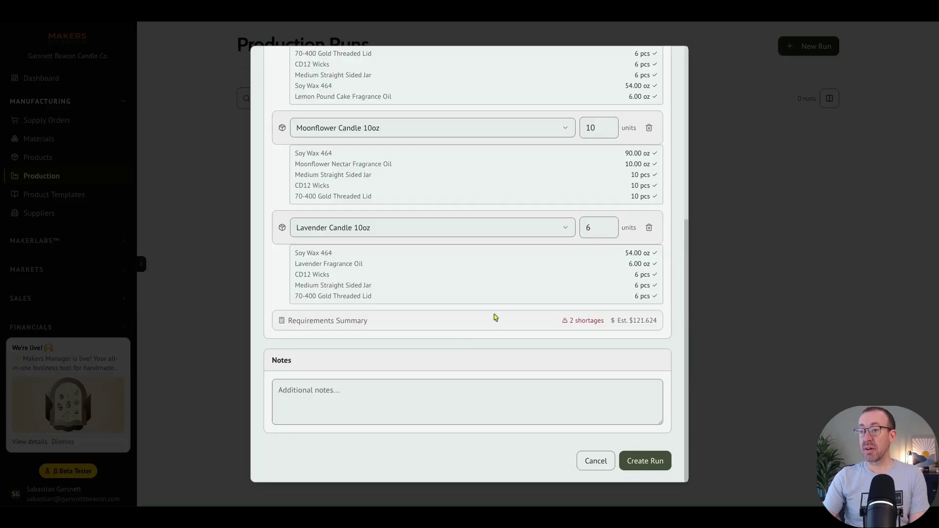
# - Try to create the run, choose to adjust the plan for the short materials, and review the item list
pyautogui.click(646, 460)
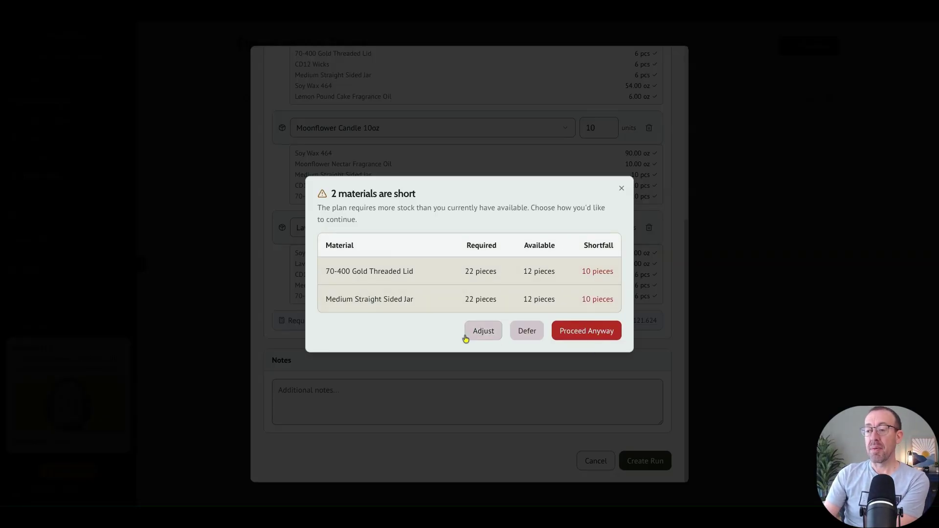
pyautogui.click(490, 336)
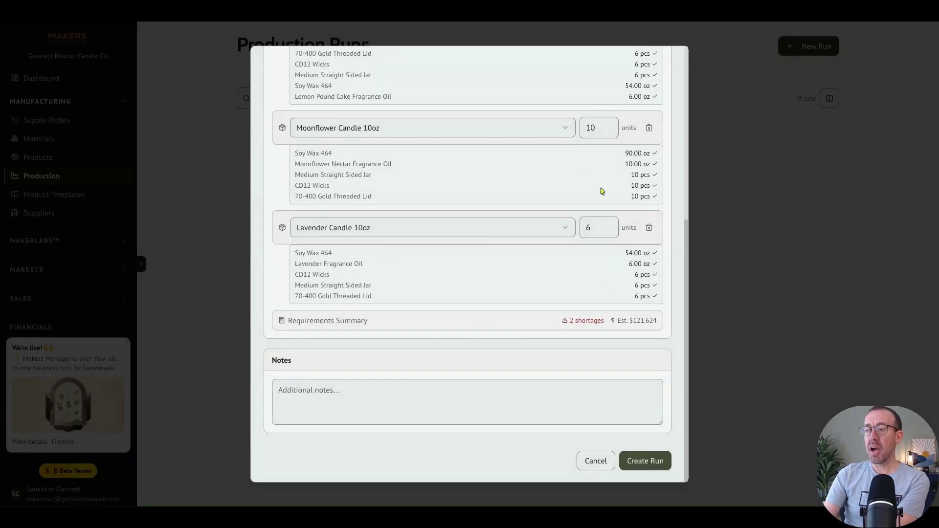
pyautogui.scroll(10, 600, 195)
pyautogui.scroll(-10, 597, 199)
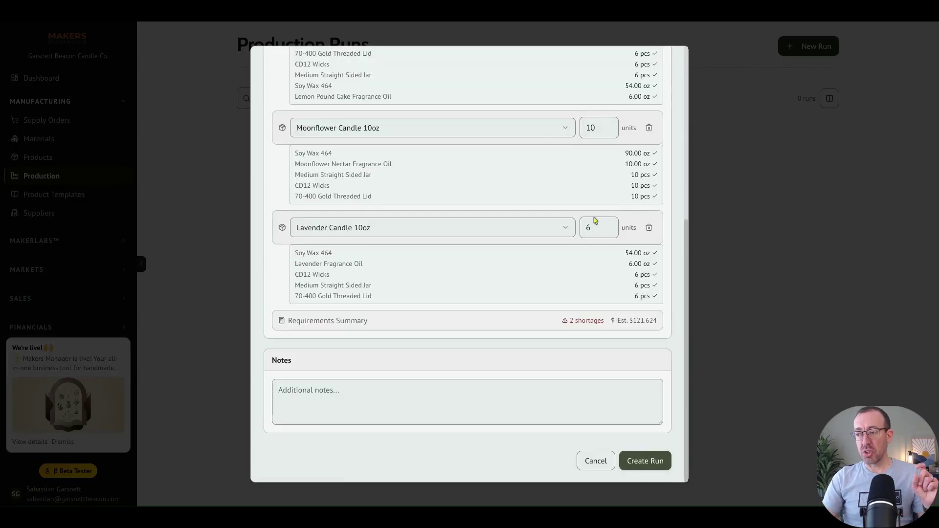
# - Set the Moonflower Candle 10oz quantity to 4 units and re-enter 6 units for Lavender Candle 10oz
pyautogui.doubleClick(603, 127)
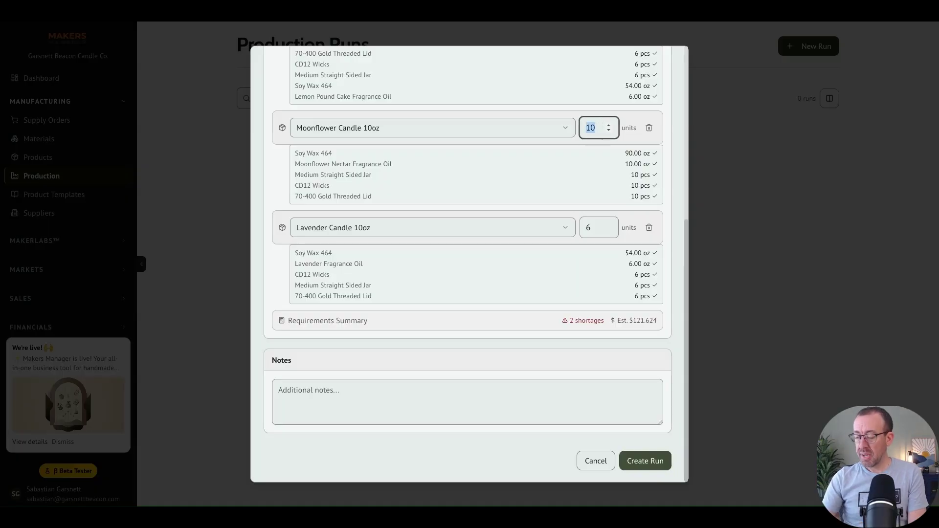
pyautogui.write('45')
pyautogui.press('BackSpace')
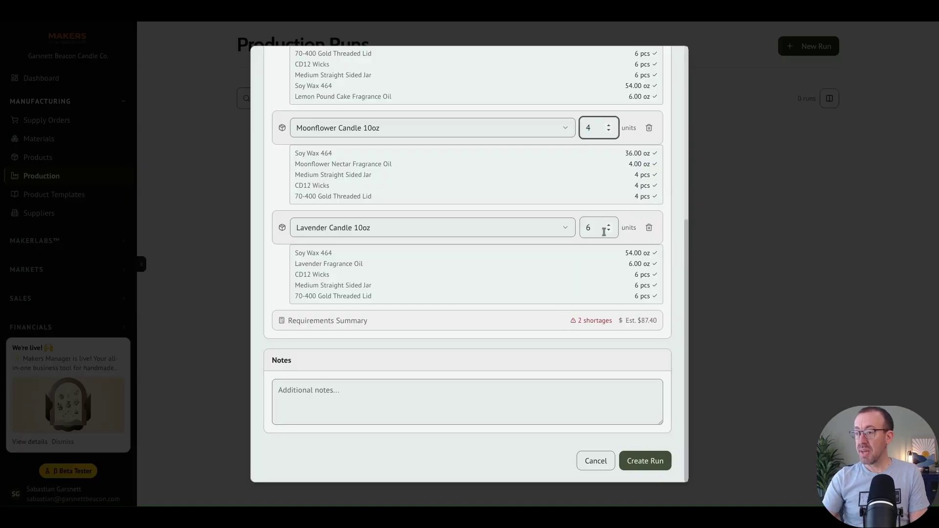
pyautogui.doubleClick(601, 227)
pyautogui.write('4')
pyautogui.press('BackSpace')
pyautogui.write('6')
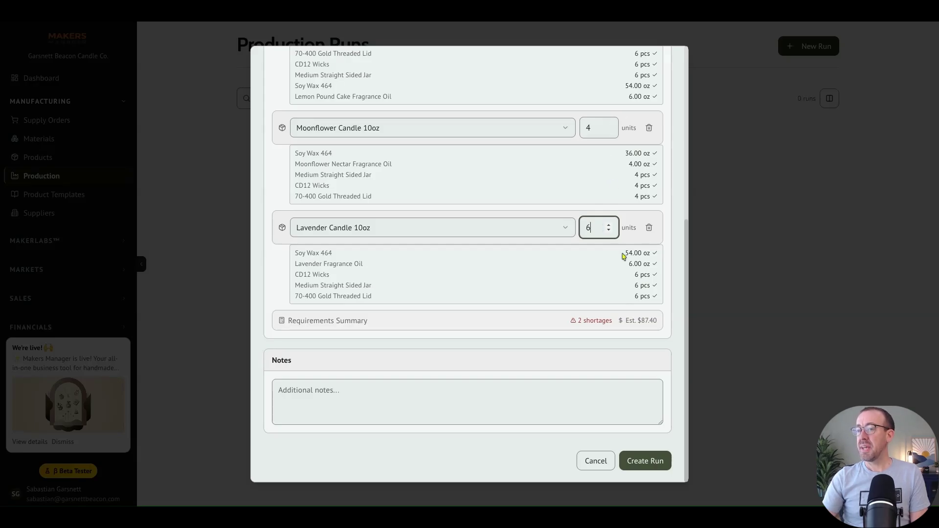
# - Remove Moonflower Candle 10oz from the items to produce and create the production run
pyautogui.click(650, 134)
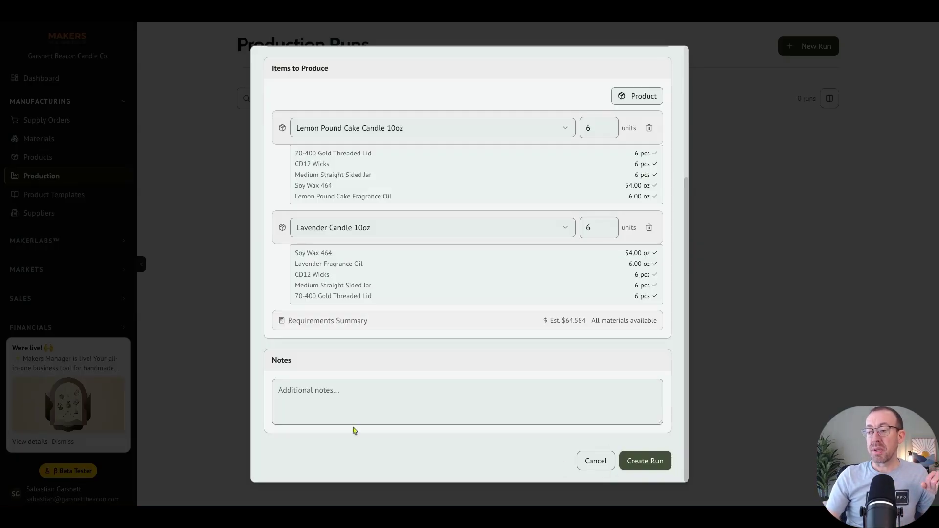
pyautogui.click(638, 464)
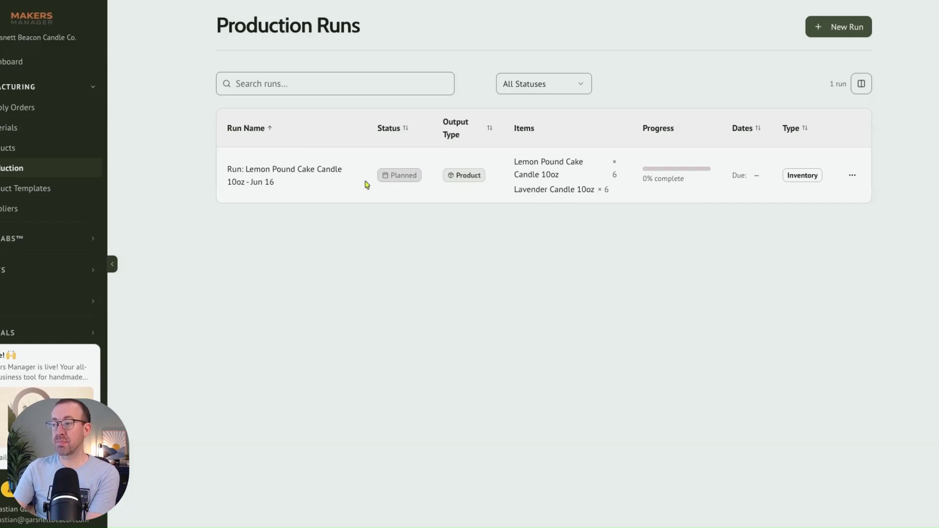
# - Open the Lemon Pound Cake Candle 10oz - Jun 16 run and start its production
pyautogui.click(323, 176)
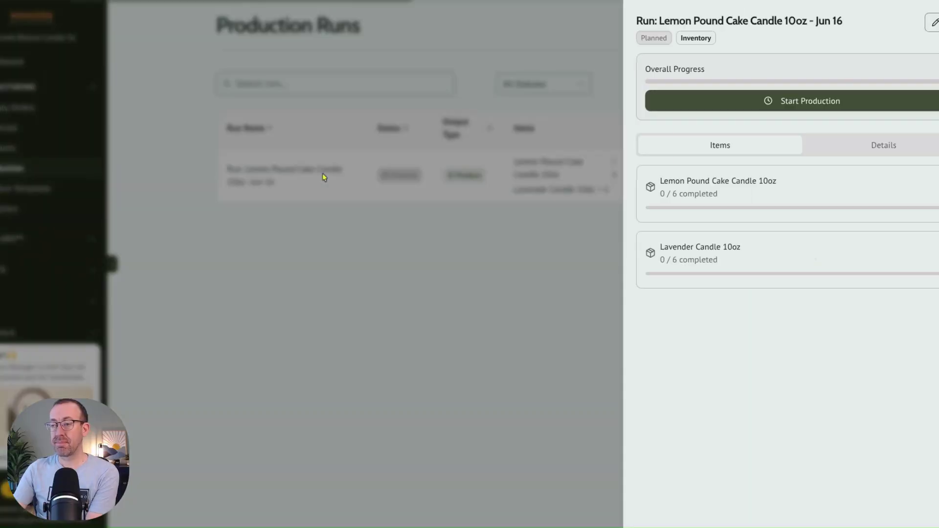
pyautogui.click(829, 102)
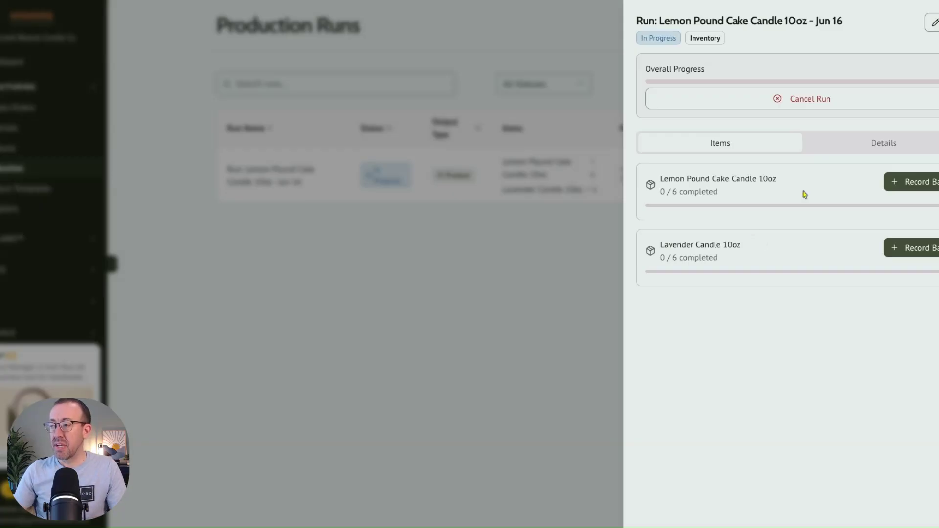
# - Start a batch record for Lemon Pound Cake Candle 10oz and set its quantity to 6
pyautogui.click(929, 188)
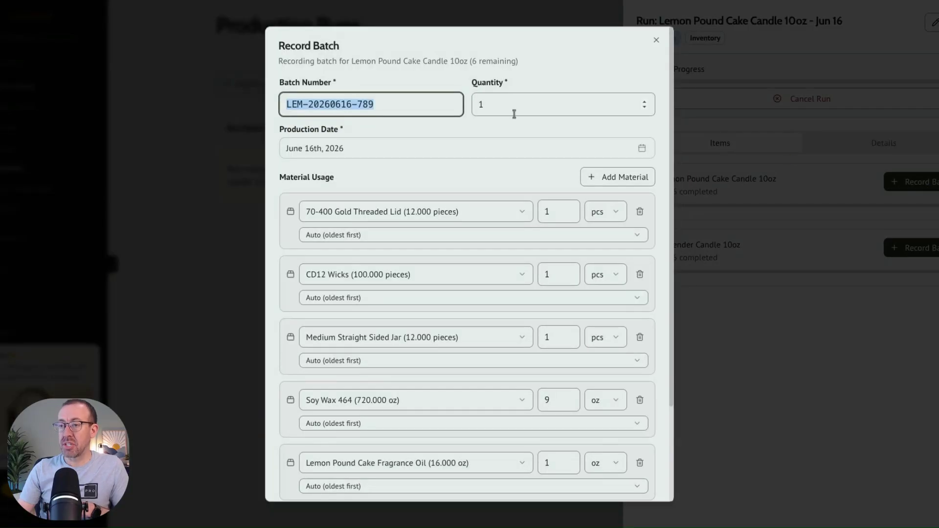
pyautogui.moveTo(524, 63); pyautogui.dragTo(470, 62)
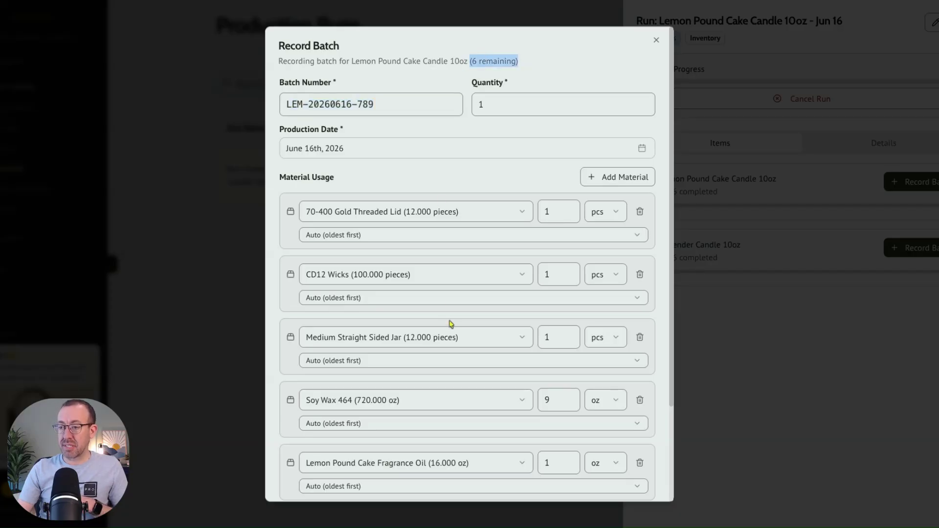
pyautogui.scroll(-3, 474, 289)
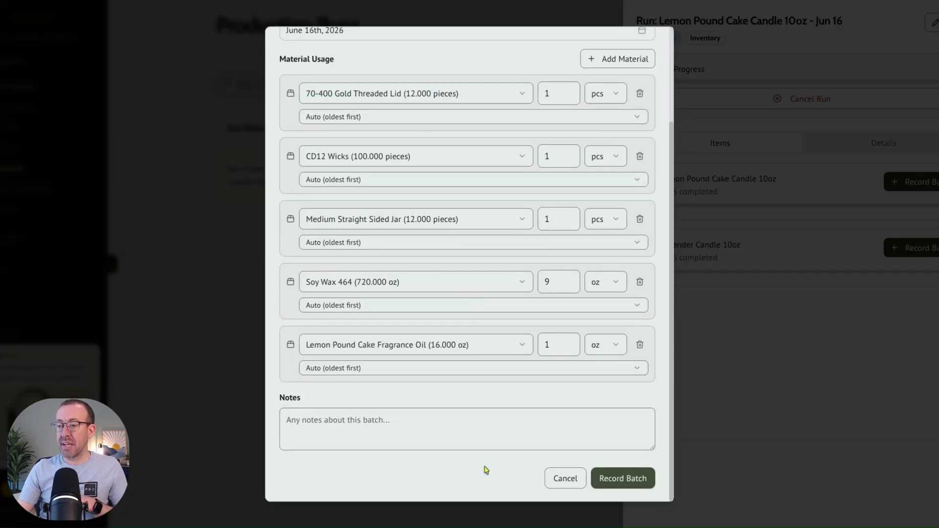
pyautogui.scroll(3, 482, 194)
pyautogui.doubleClick(493, 107)
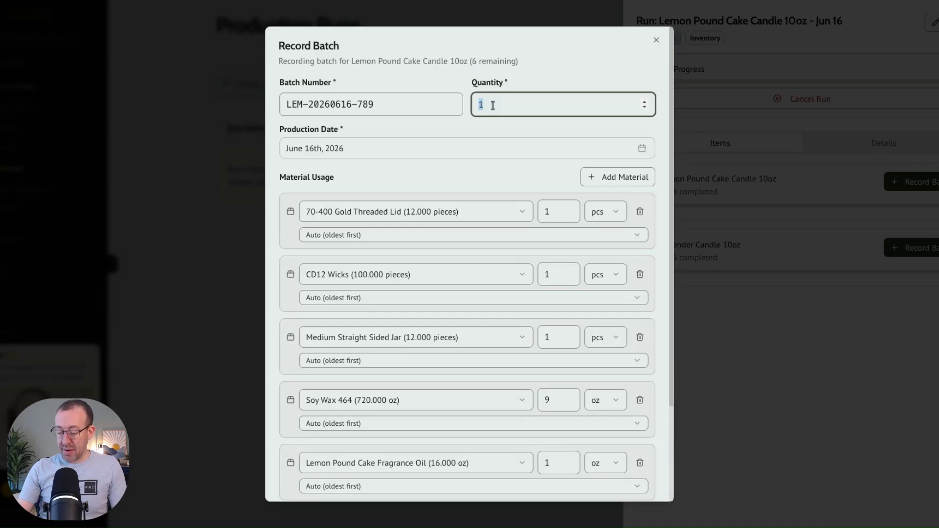
pyautogui.write('6')
# - Check the production date and material usage, and record the Lemon Pound Cake Candle 10oz batch
pyautogui.click(518, 146)
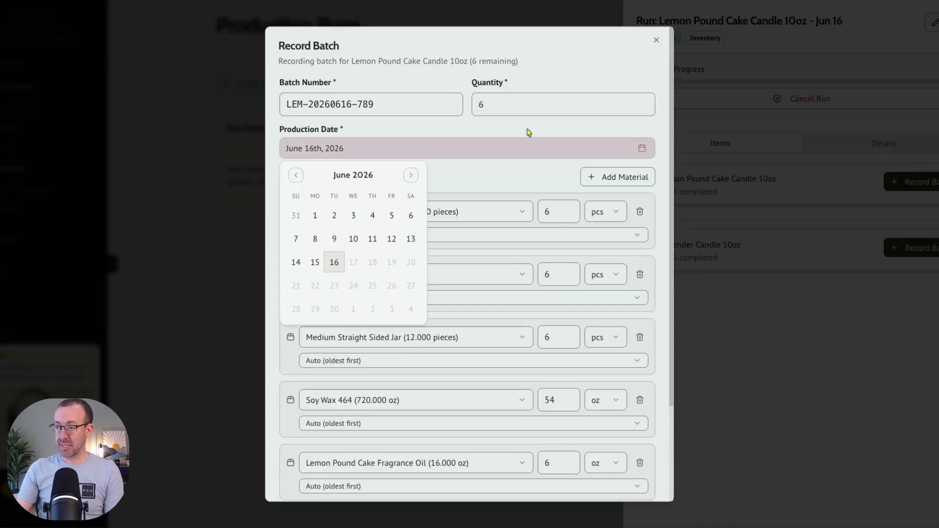
pyautogui.scroll(-3, 541, 224)
pyautogui.click(457, 482)
pyautogui.scroll(3, 492, 417)
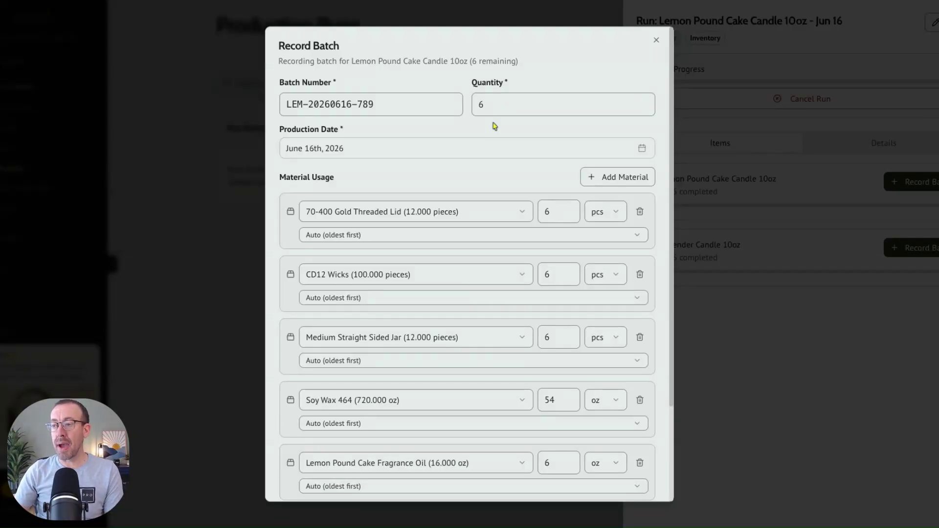
pyautogui.click(497, 138)
pyautogui.click(562, 79)
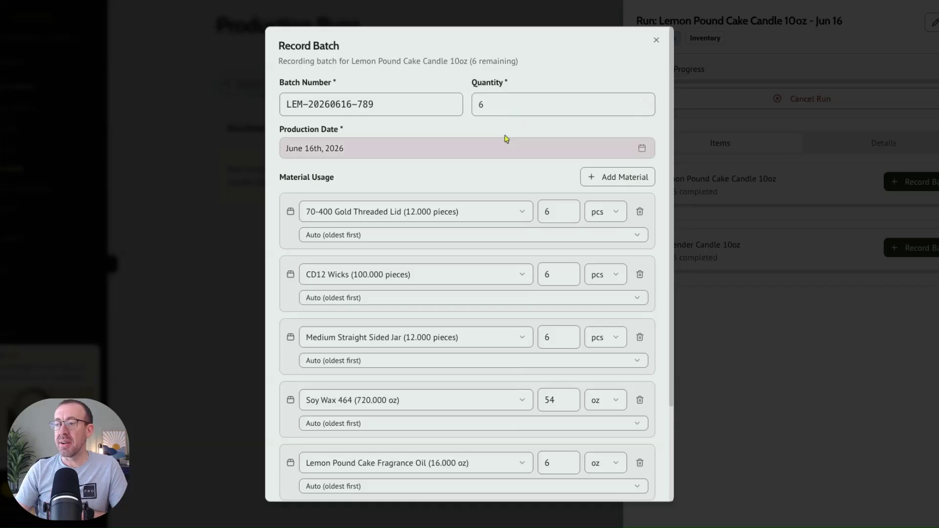
pyautogui.scroll(-3, 558, 81)
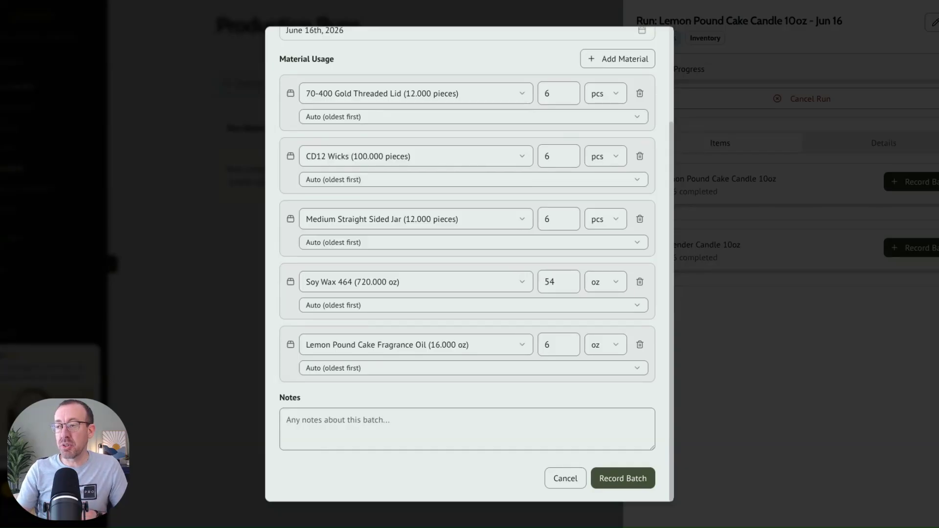
pyautogui.click(623, 478)
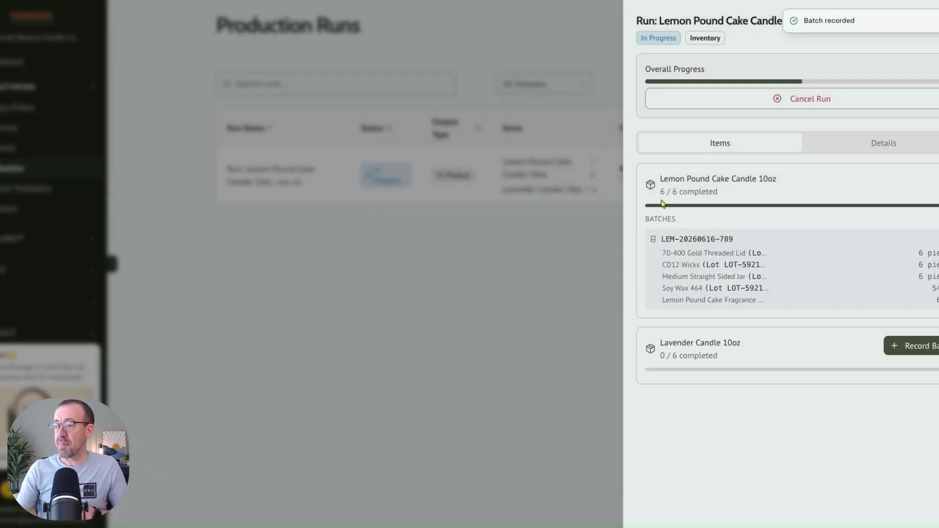
# - Record a batch of Lavender Candle 10oz with a quantity of 6
pyautogui.click(907, 346)
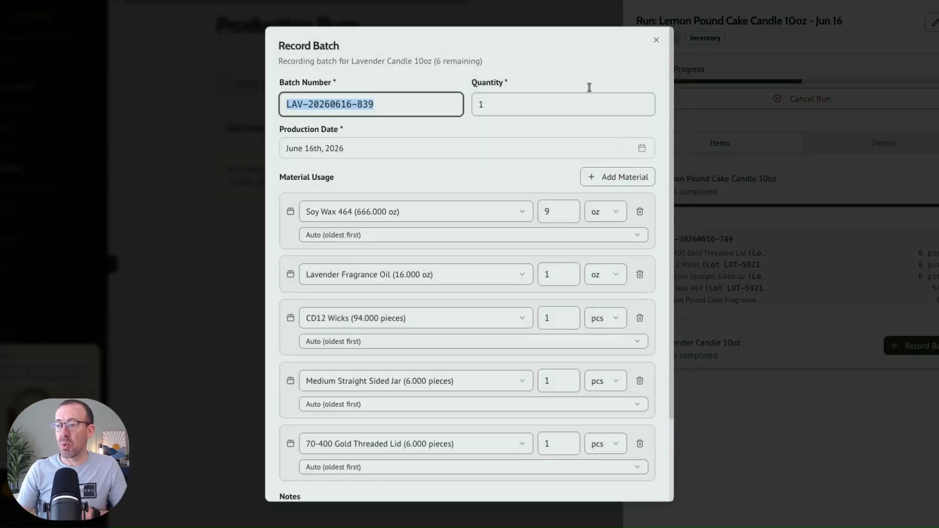
pyautogui.click(499, 108)
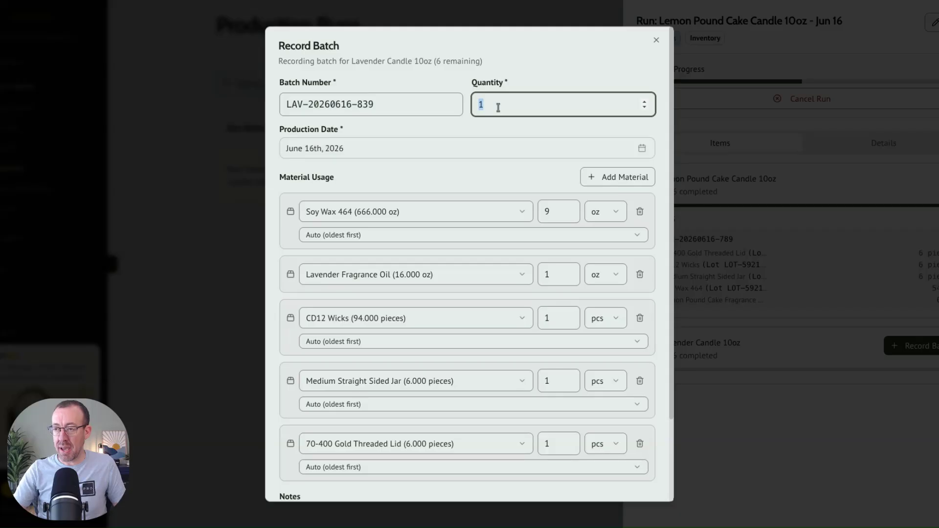
pyautogui.write('6')
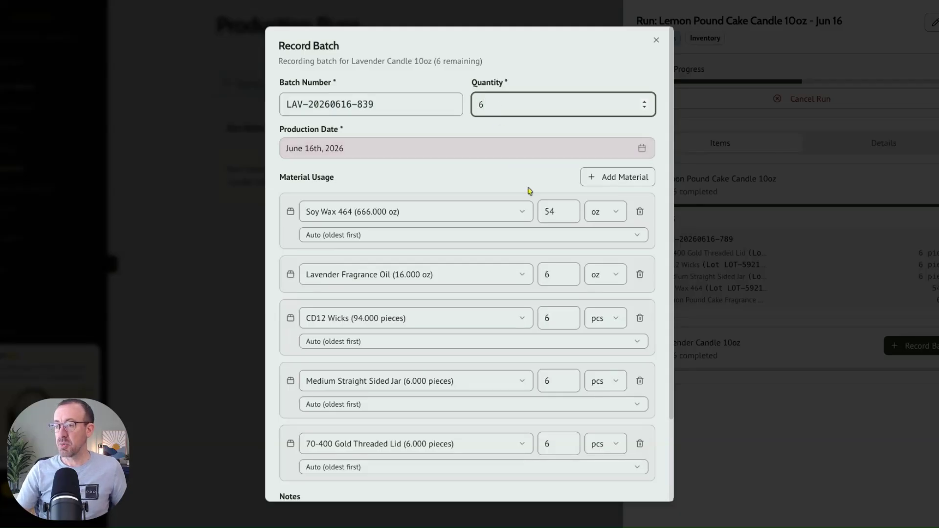
pyautogui.scroll(-2, 592, 432)
pyautogui.click(623, 479)
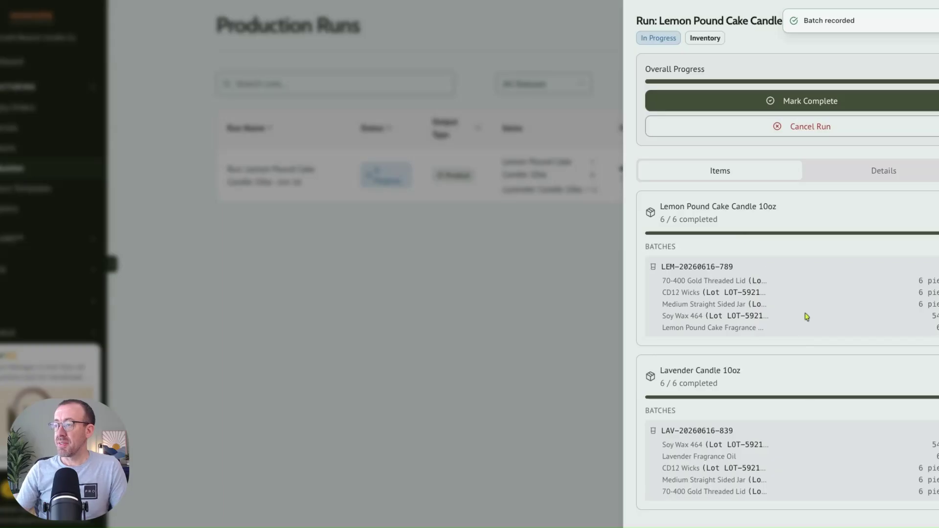
# - Mark the Lemon Pound Cake Candle 10oz - Jun 16 run complete and close its details
pyautogui.click(813, 107)
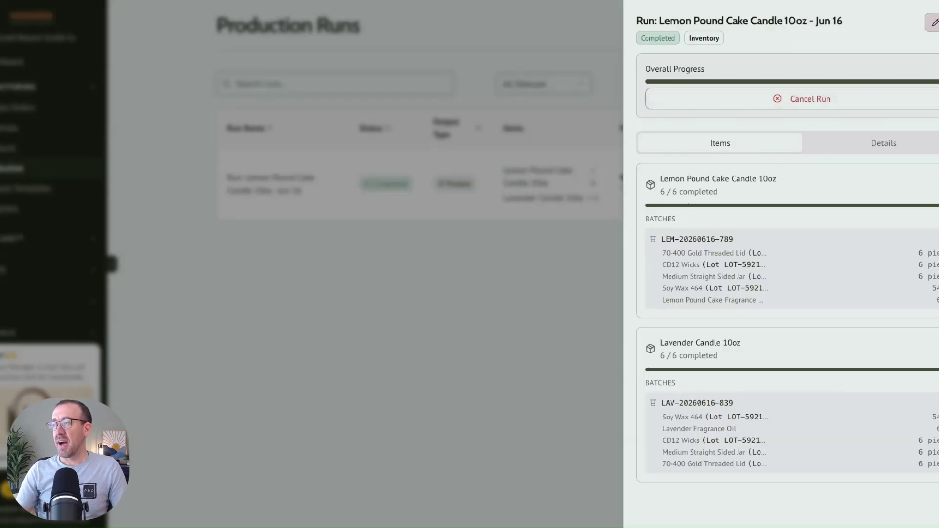
pyautogui.click(469, 303)
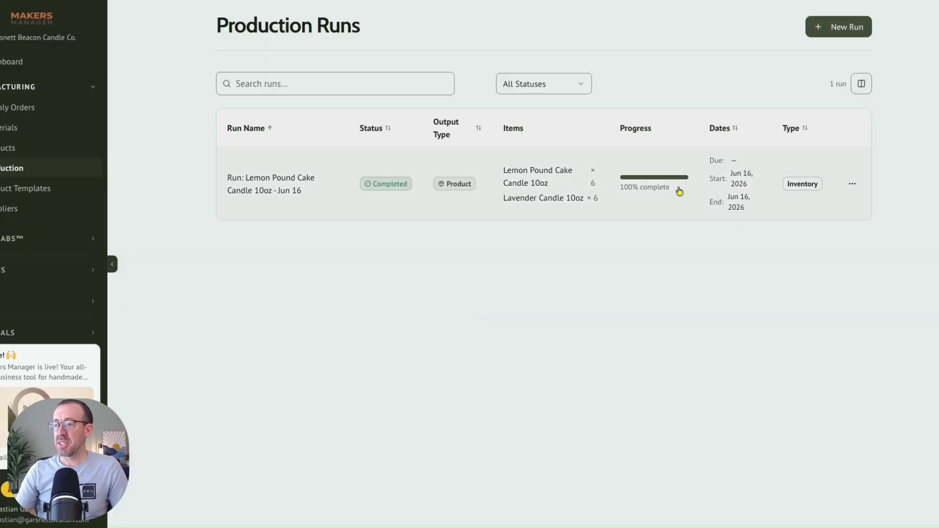
# - Review the dashboard overview and the status filter options for the production runs
pyautogui.click(24, 64)
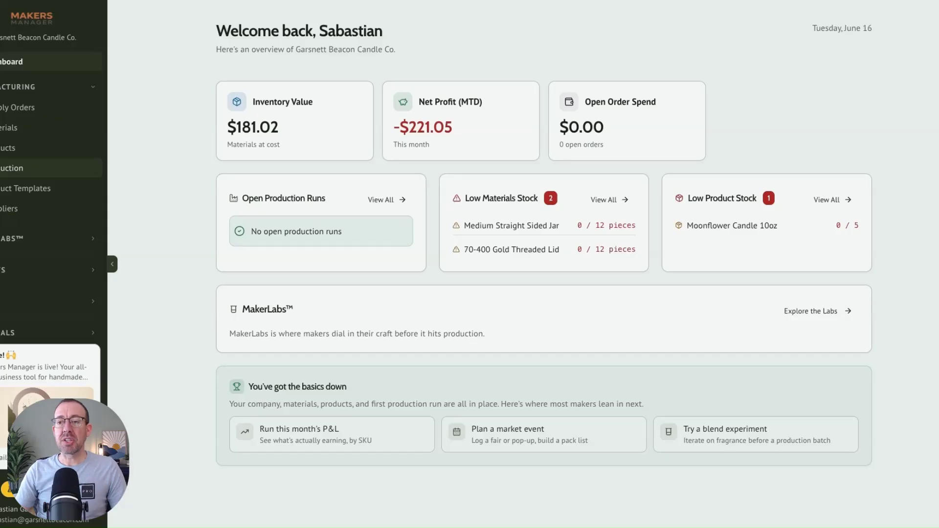
pyautogui.click(12, 168)
pyautogui.click(564, 86)
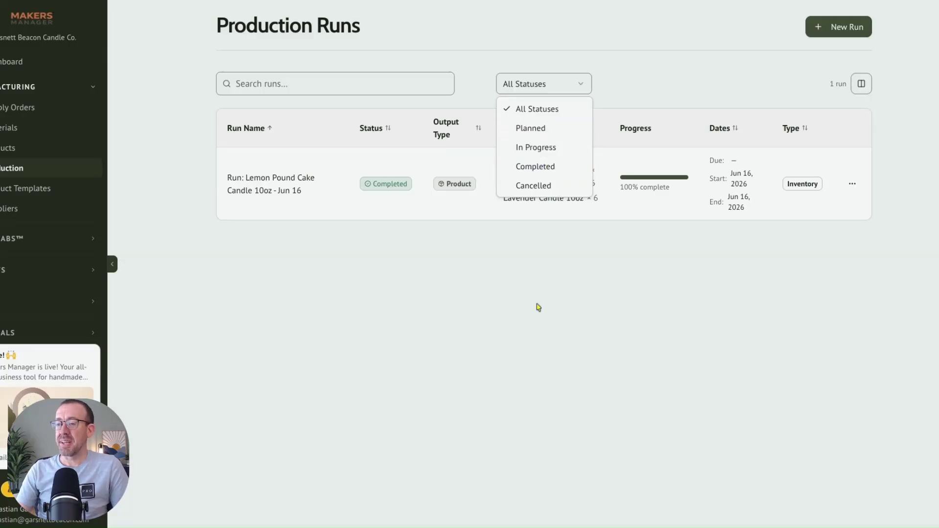
pyautogui.click(510, 294)
# - Search the production runs for "lem" and clear the search
pyautogui.click(306, 84)
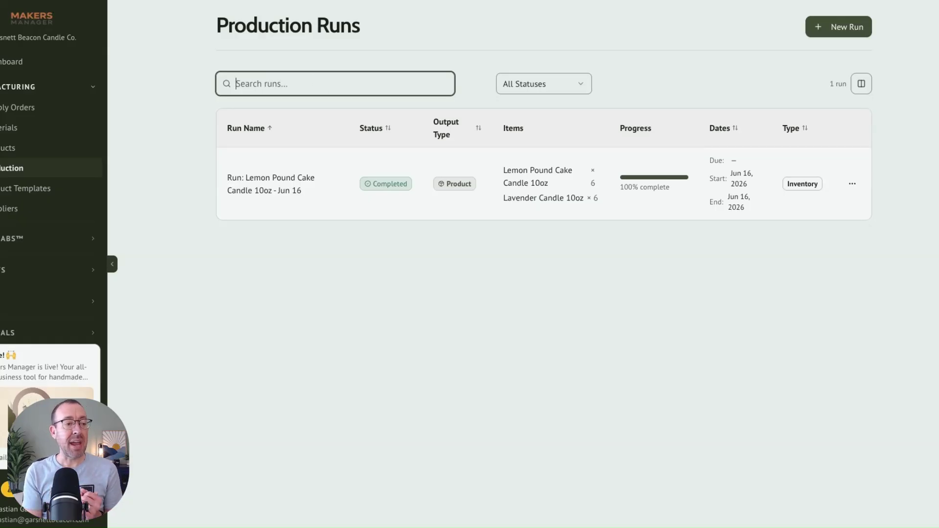
pyautogui.write('lemon')
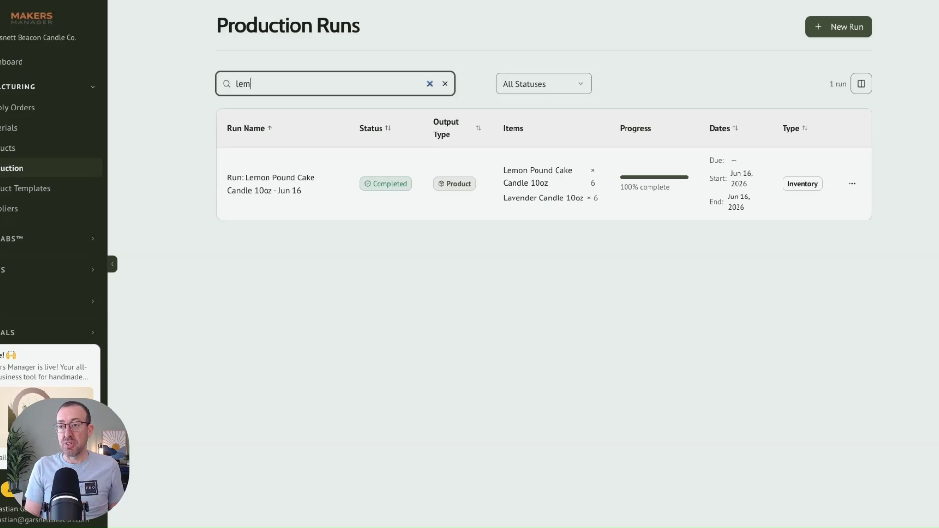
pyautogui.press('BackSpace')
pyautogui.press('BackSpace')
pyautogui.press('BackSpace')
pyautogui.press('BackSpace')
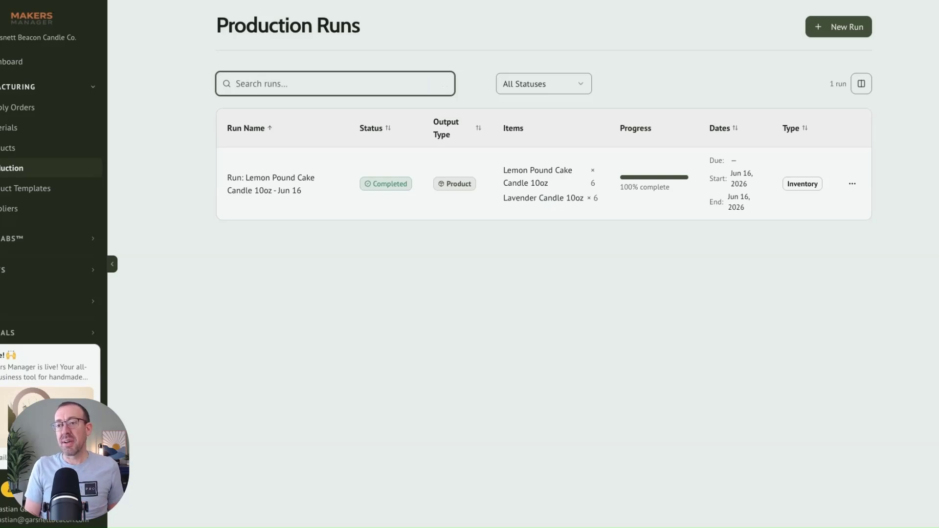
pyautogui.click(201, 199)
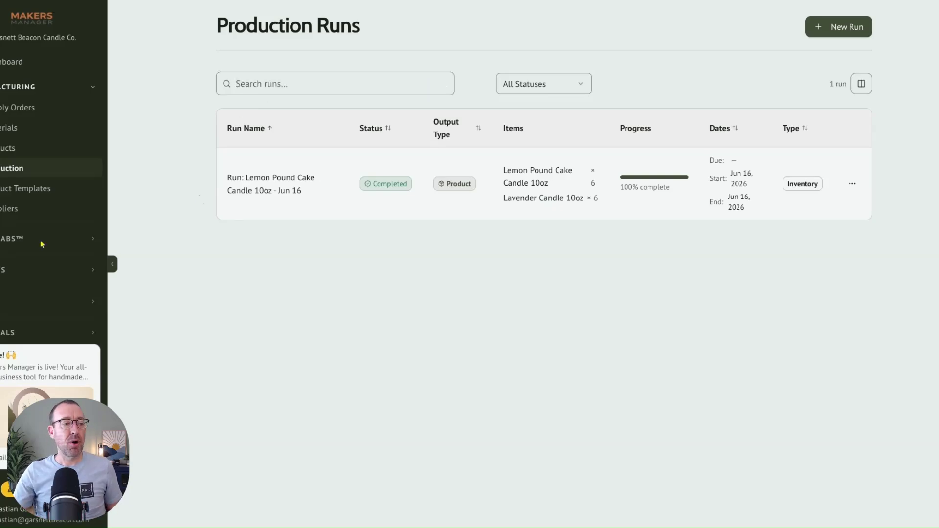